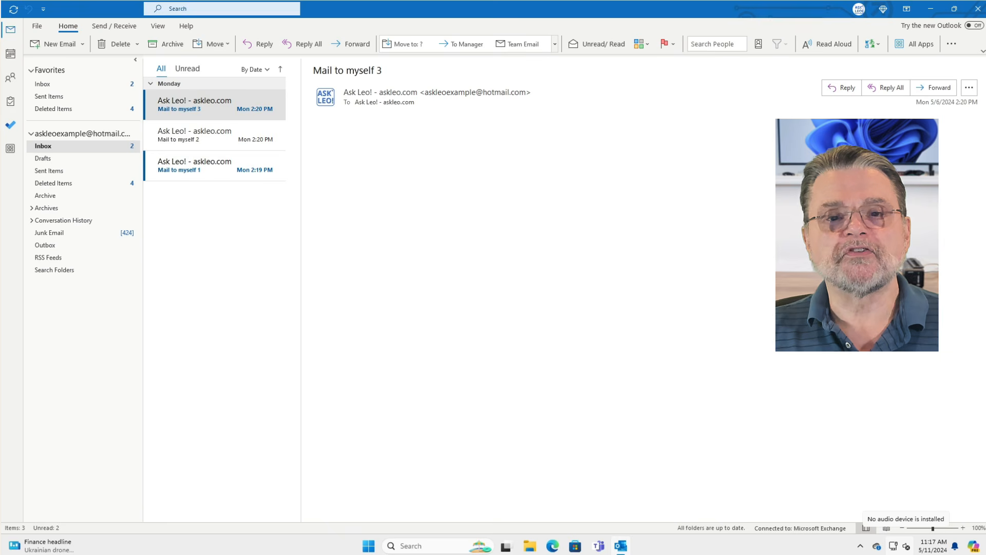
Open the list of Outlook data files in the account settings.
click(38, 26)
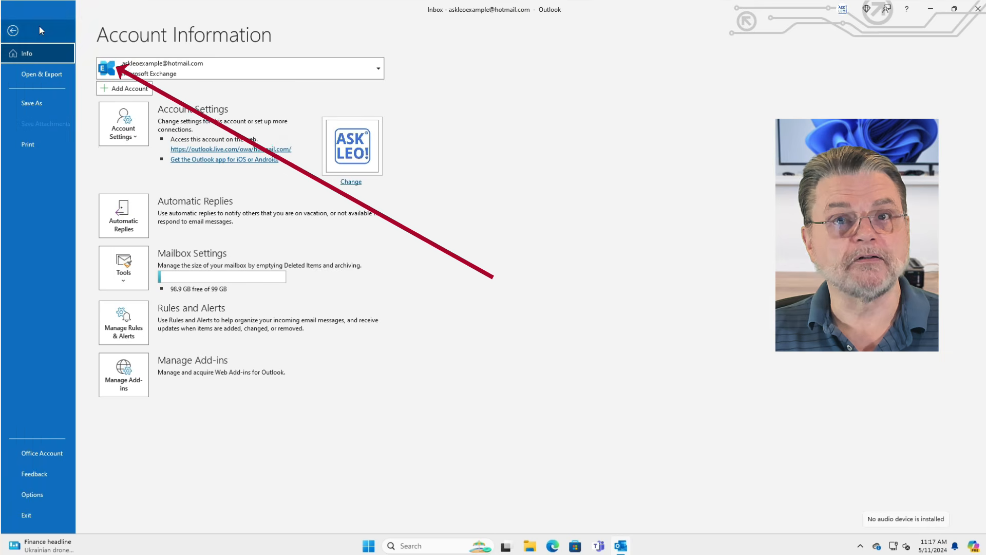
click(138, 139)
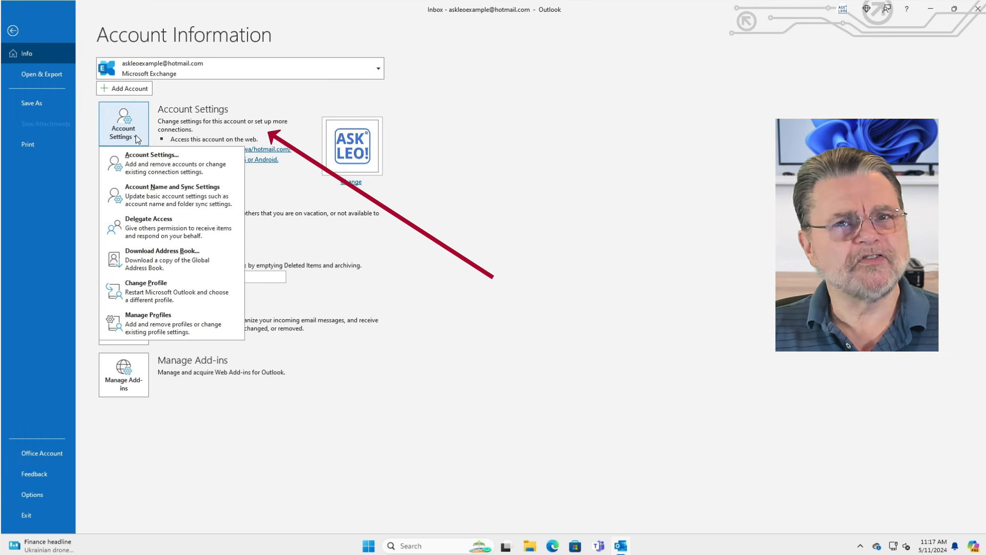
click(171, 159)
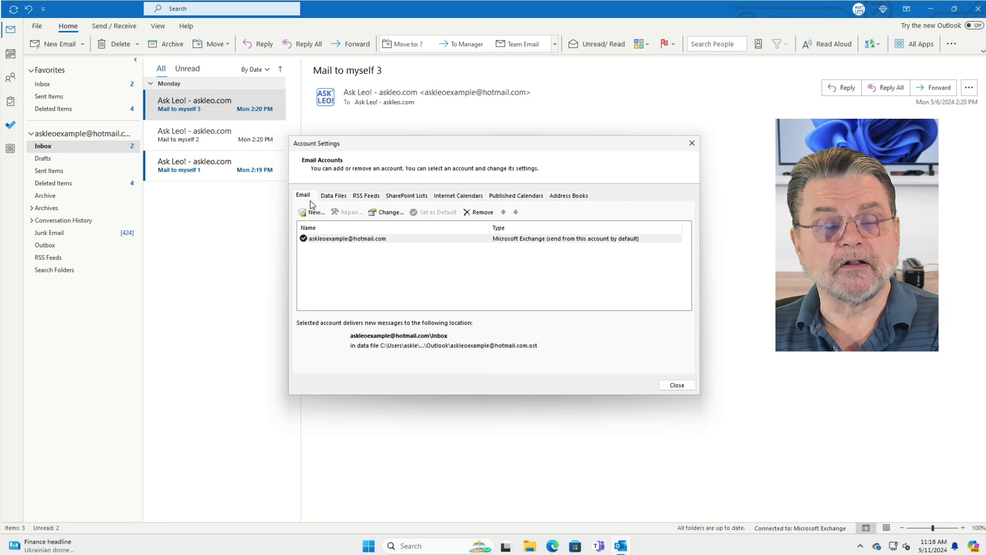
click(337, 196)
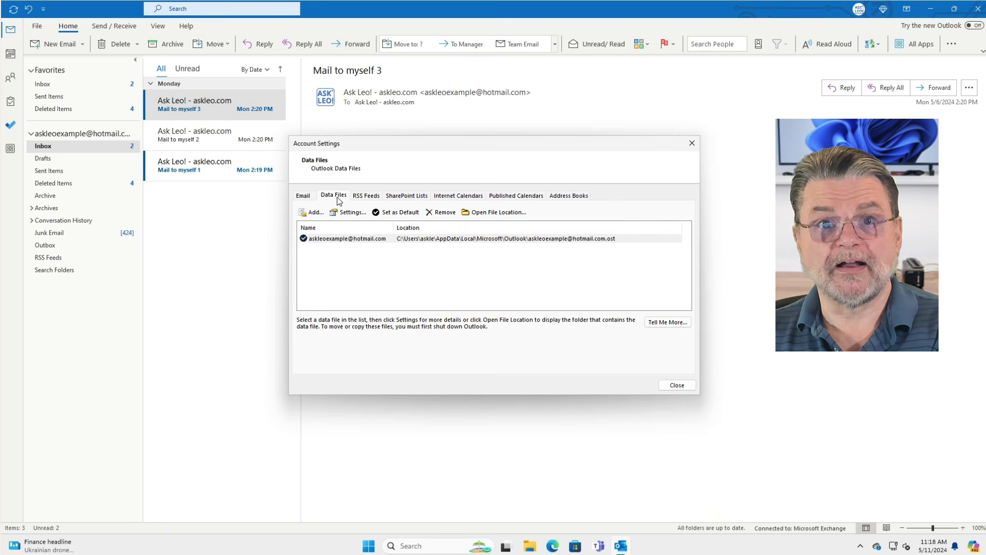
Start adding a new Outlook data file and choose the stuff folder on the C: drive as its location.
click(315, 213)
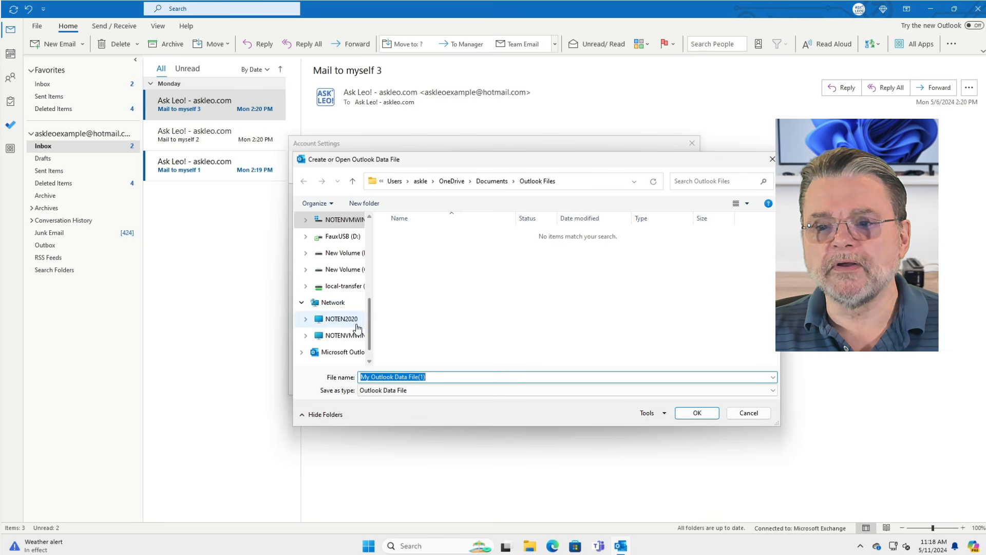
scroll(341, 311, up, 5)
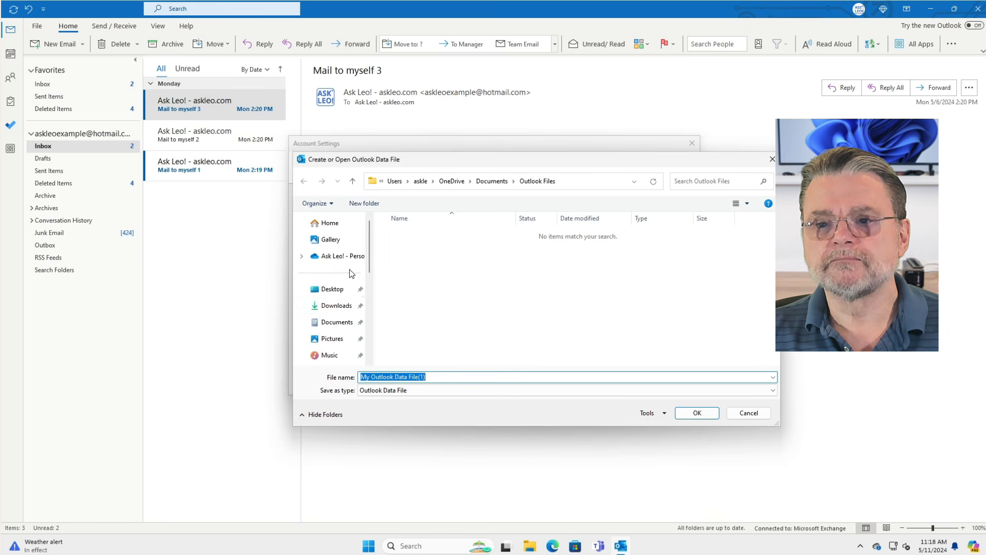
click(335, 322)
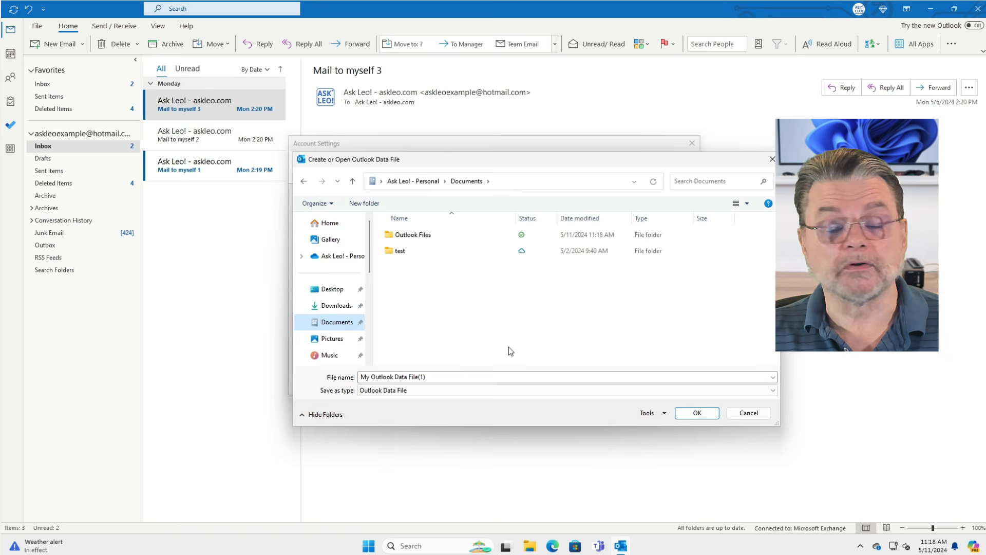
scroll(341, 354, down, 5)
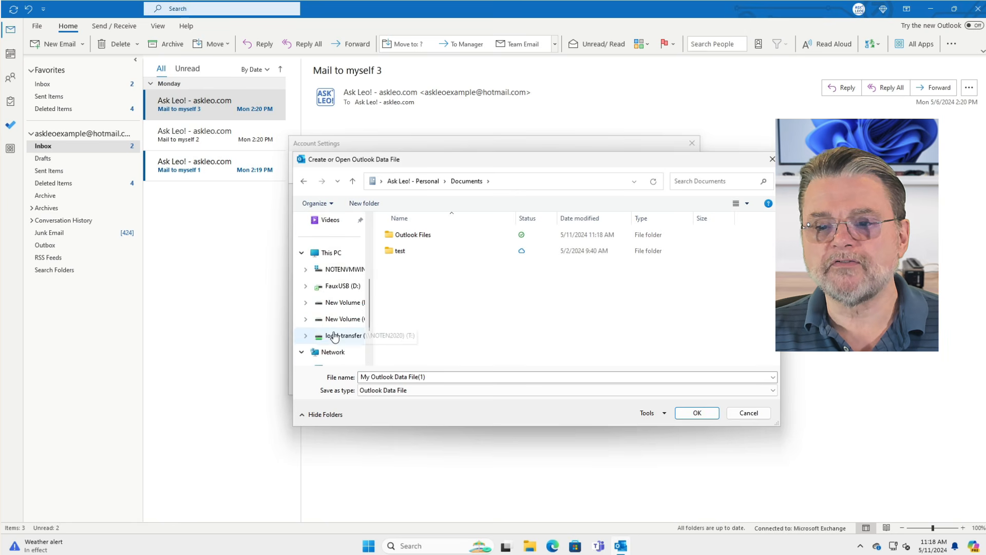
click(339, 269)
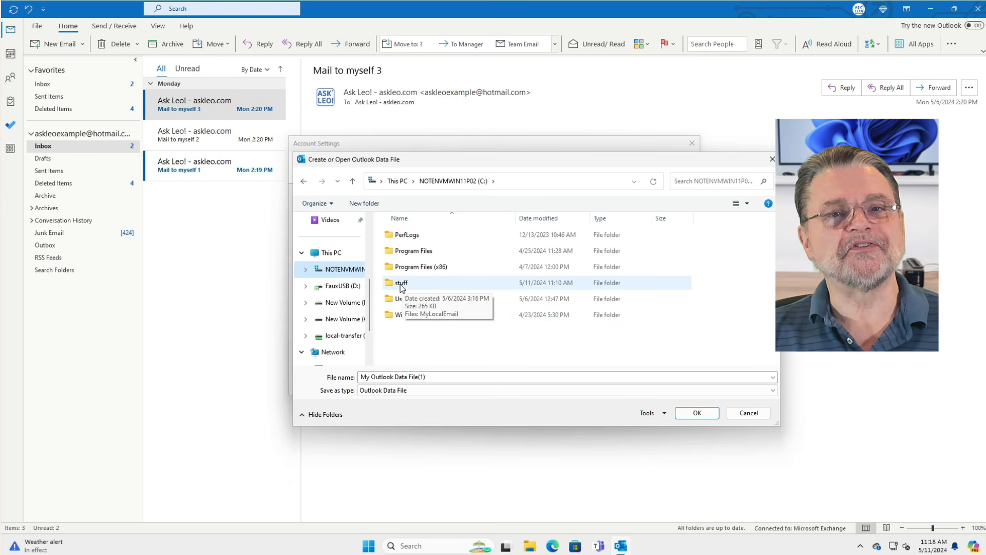
click(402, 286)
double_click(401, 284)
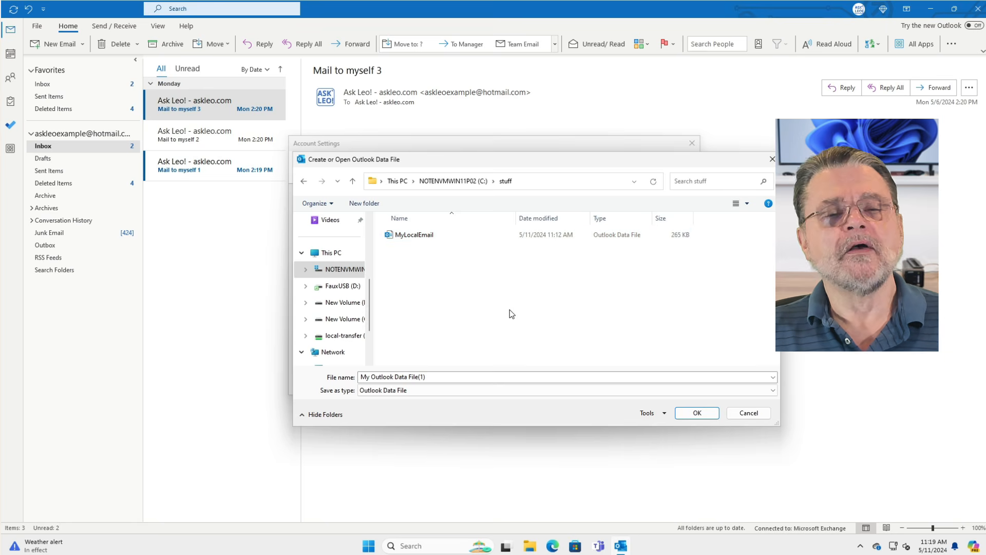
Name the new data file LocalEmailPST, create it, and close the account settings.
click(461, 376)
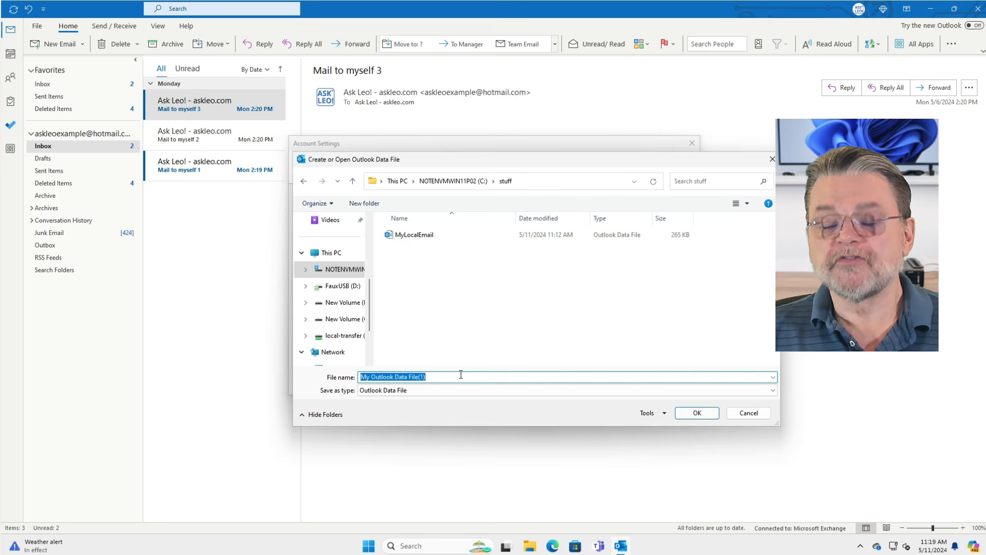
text(LocalEmail)
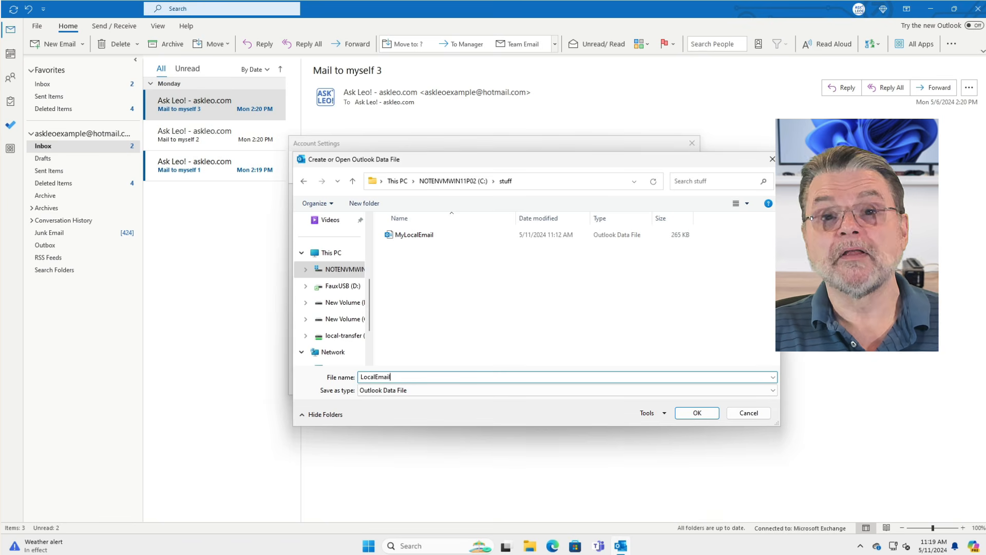
text(PST)
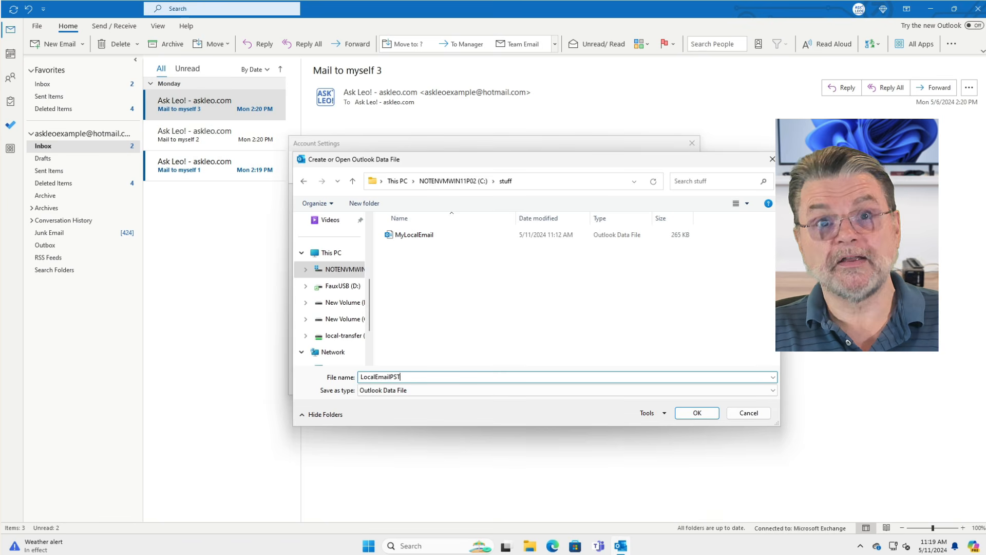
click(694, 414)
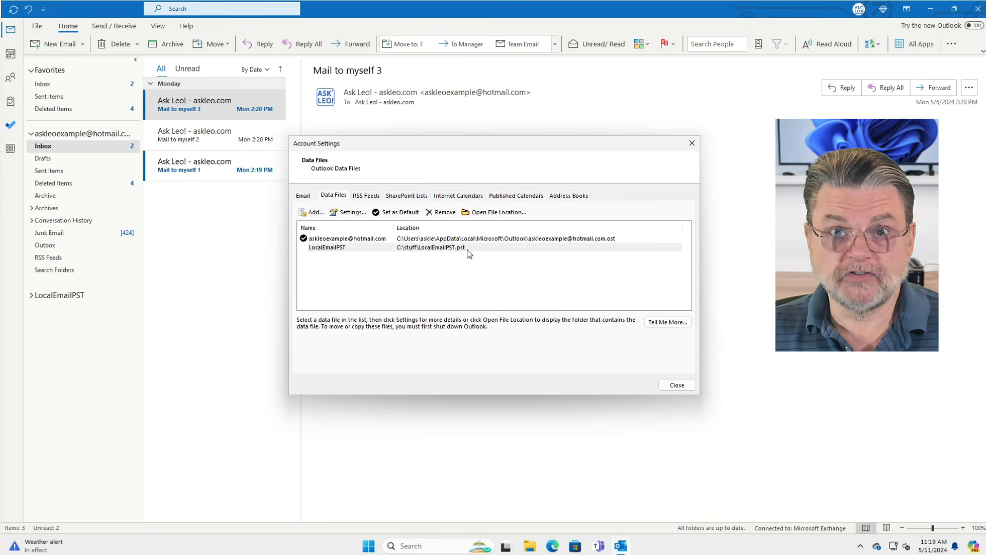
click(676, 386)
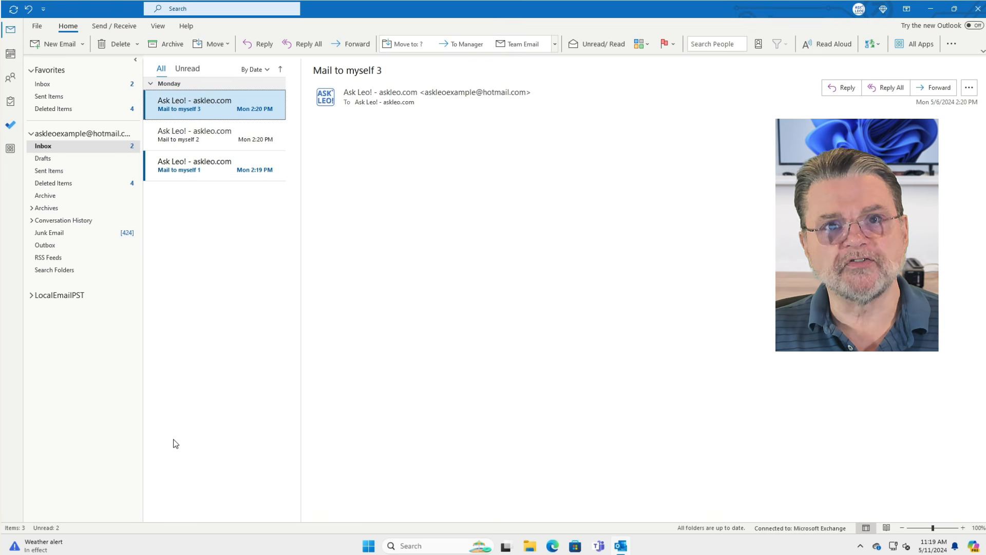
Expand the LocalEmailPST data file and create a folder in it named "Stuff I Want To Save".
click(32, 297)
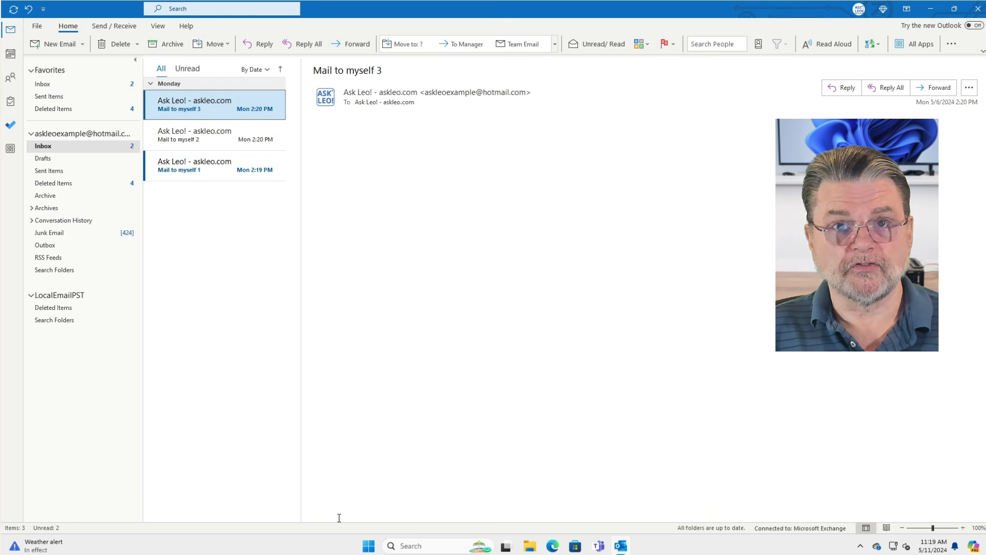
right_click(79, 297)
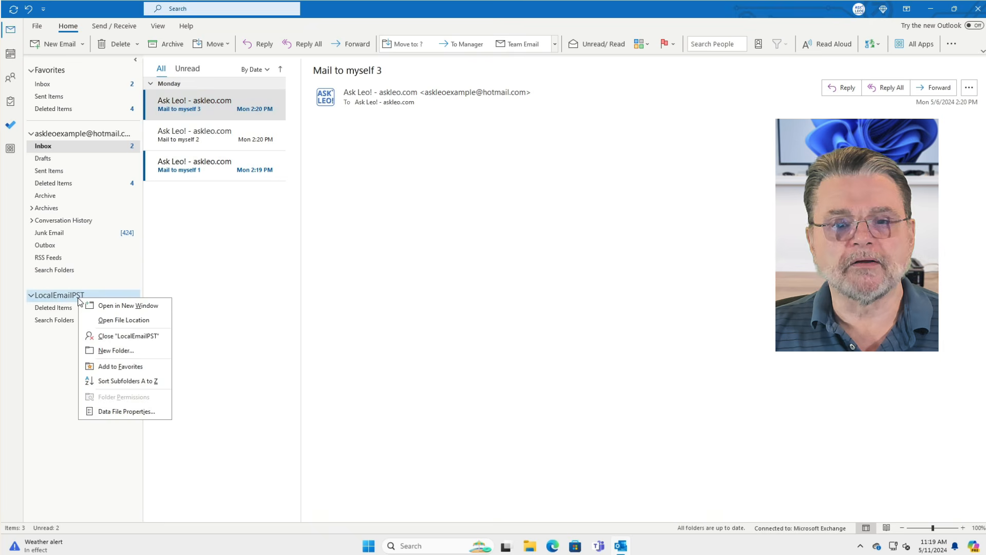
click(110, 350)
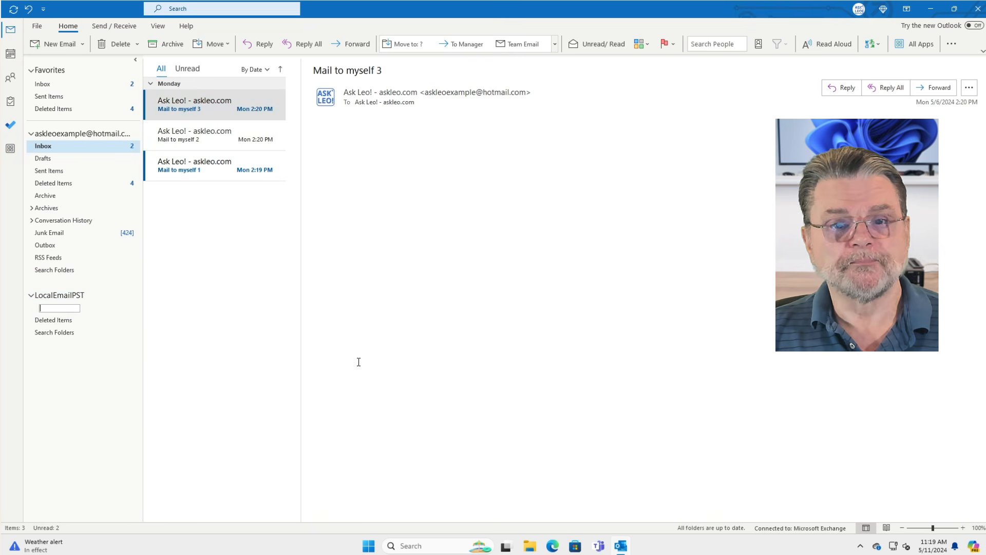
text(Stuff)
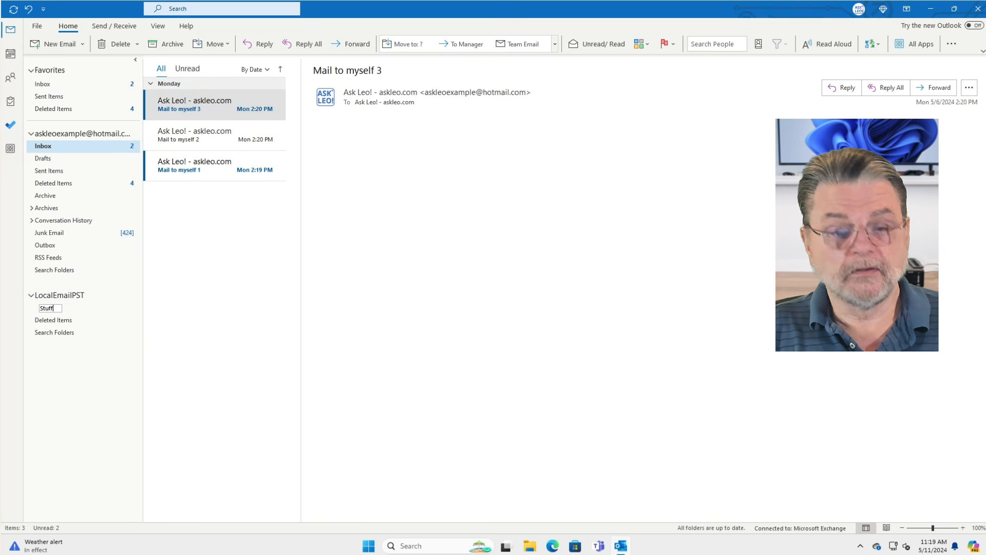
text( I Want To )
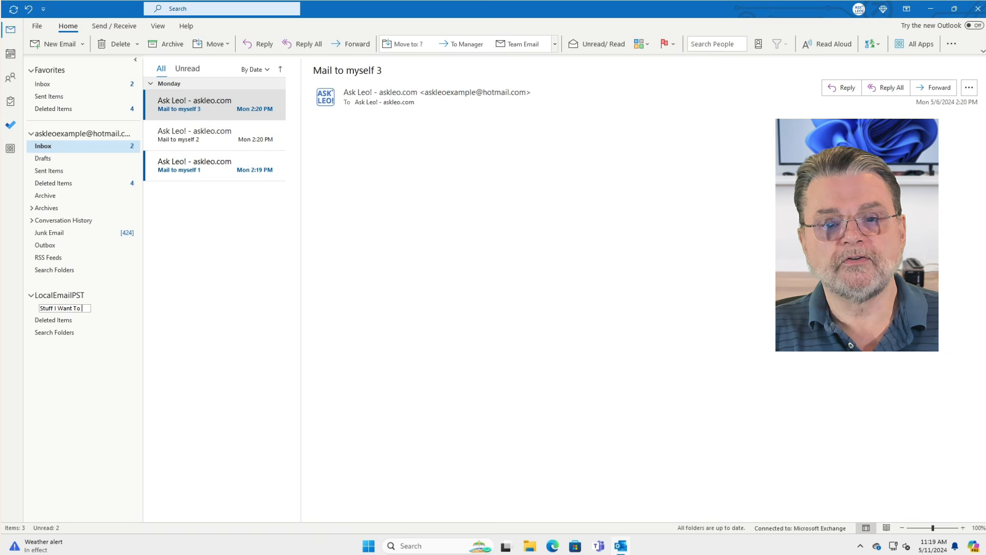
text(Save)
key(Return)
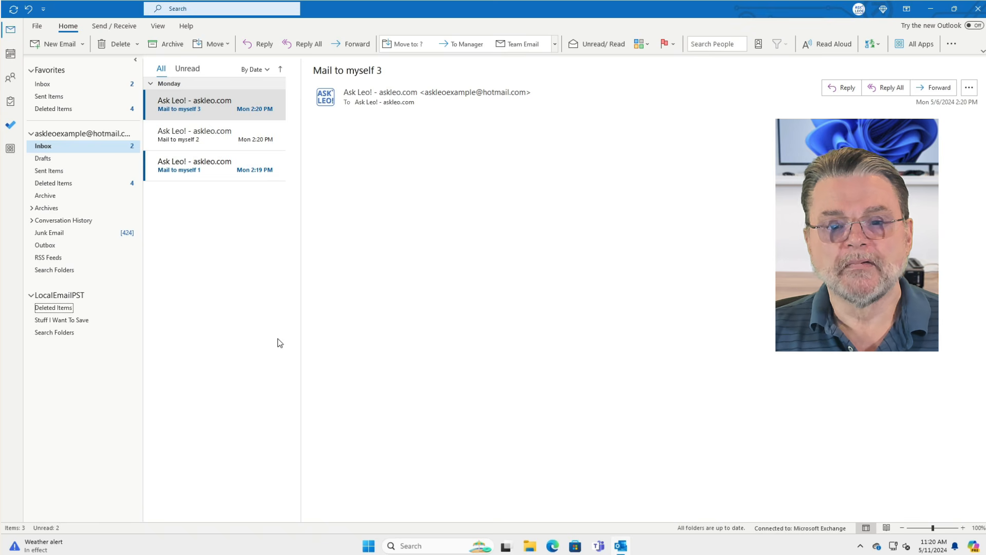
Move the message "Mail to myself 1" from the Inbox into the local "Stuff I Want To Save" folder.
click(95, 324)
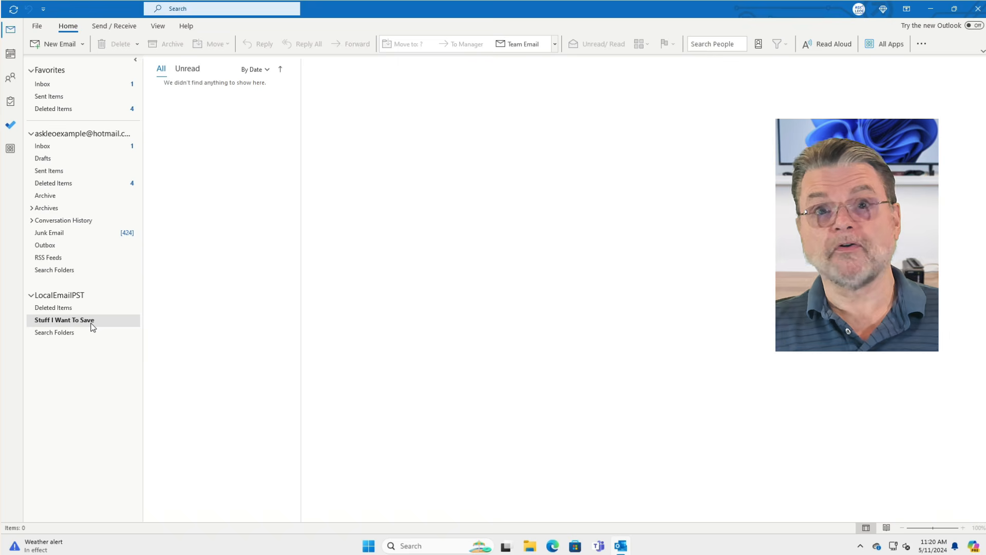
click(43, 84)
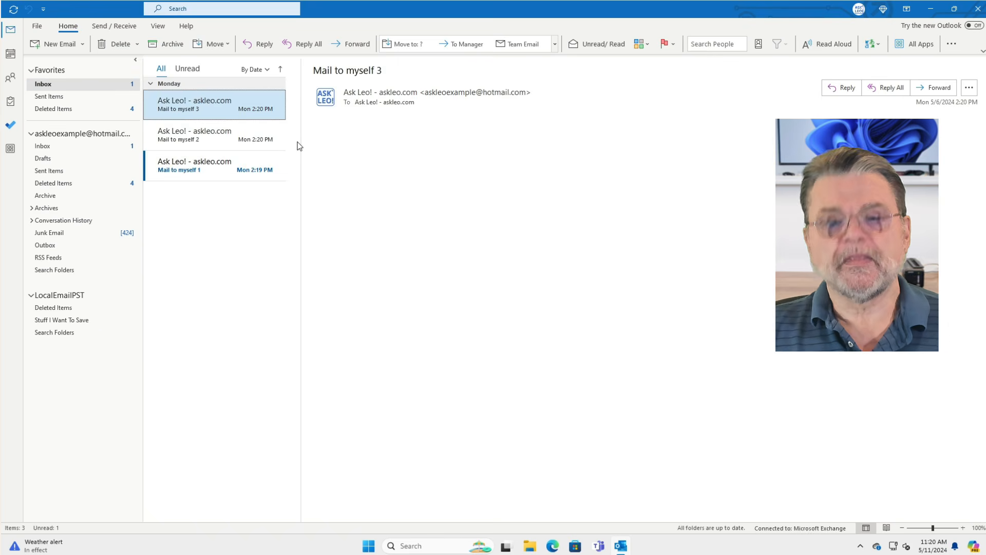
click(212, 163)
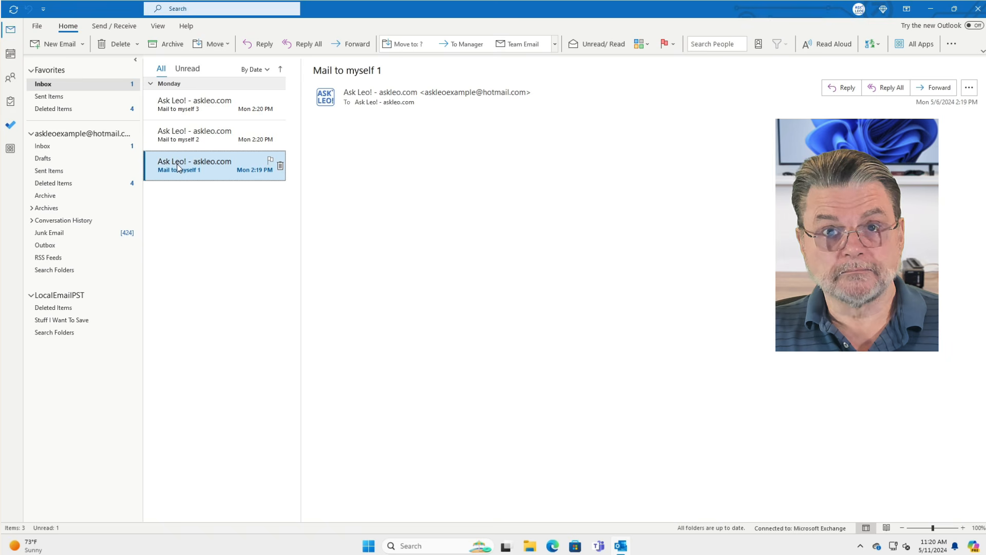
drag(177, 167, 76, 319)
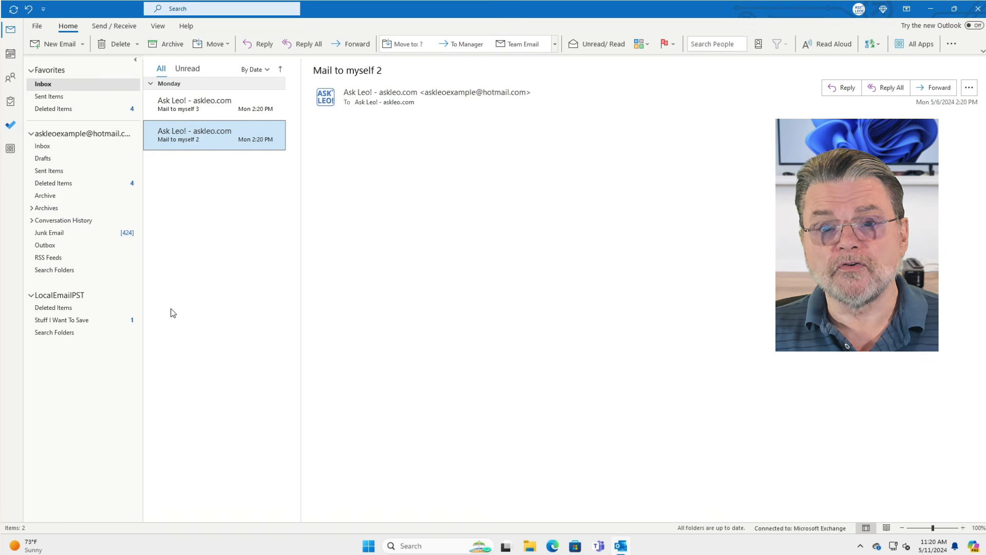
Move "Mail to myself 1" from "Stuff I Want To Save" back to the online account's Inbox and open that Inbox.
click(70, 320)
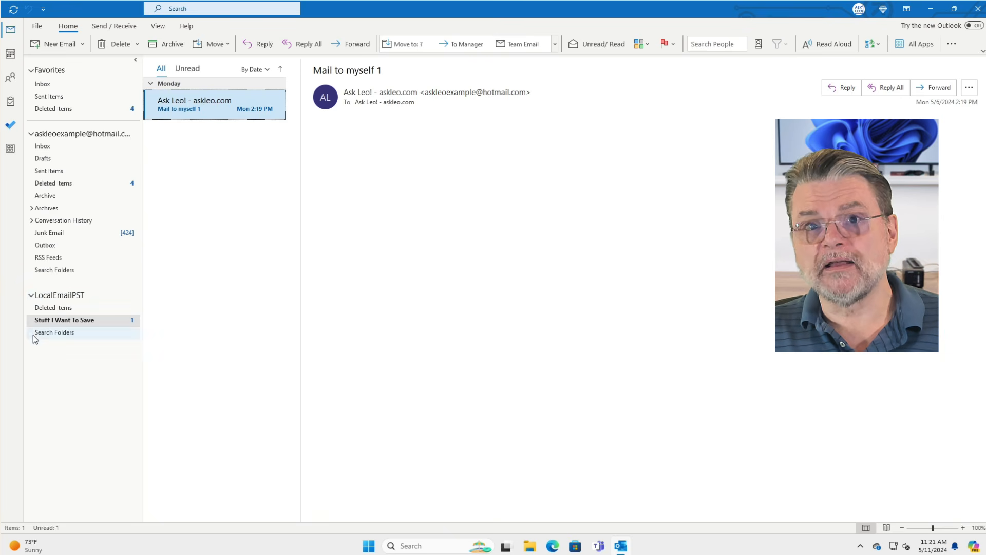
click(49, 320)
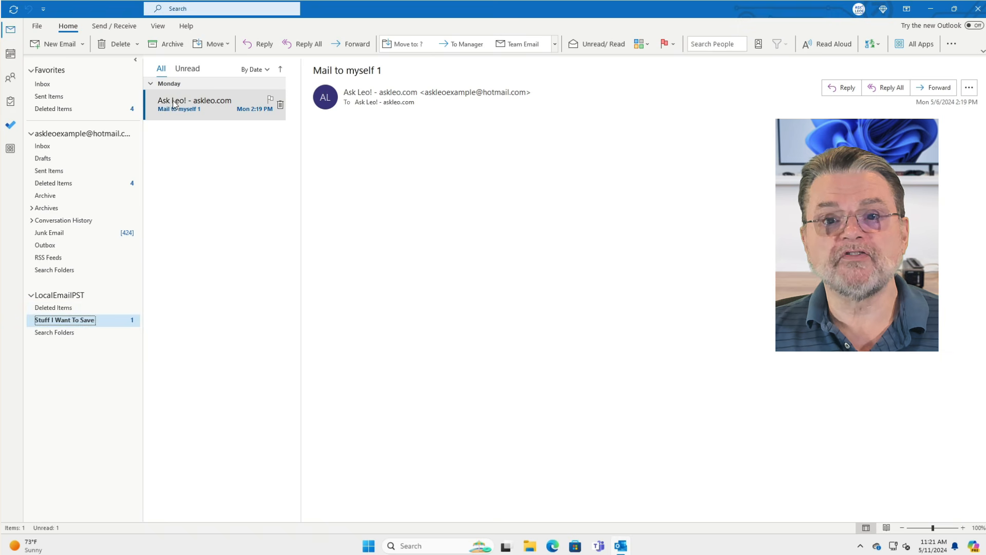
drag(205, 105, 56, 144)
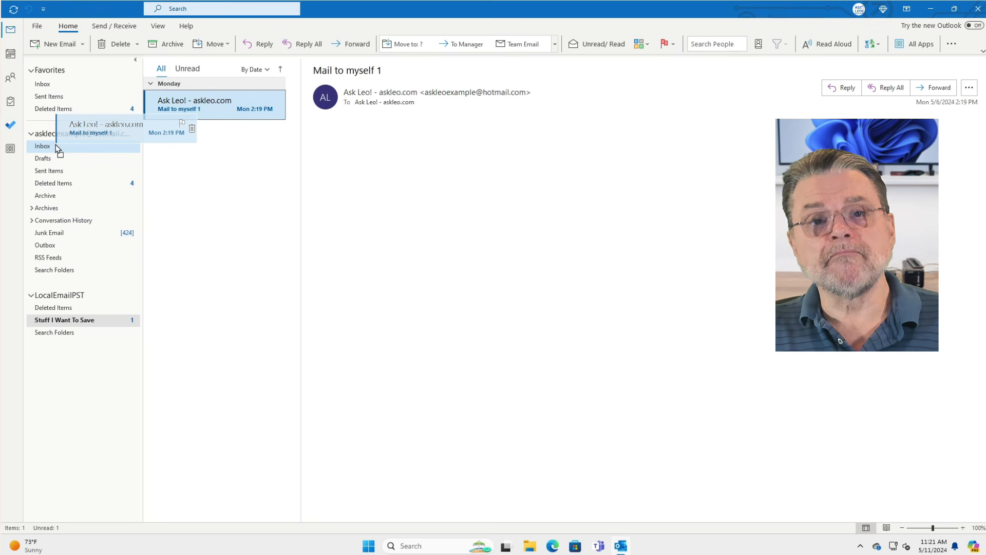
drag(55, 144, 54, 144)
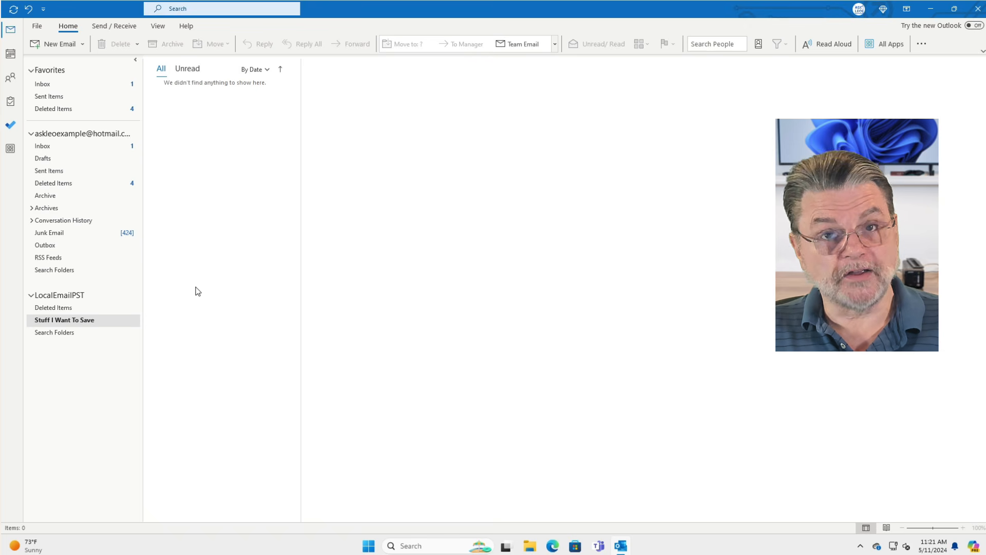
click(54, 147)
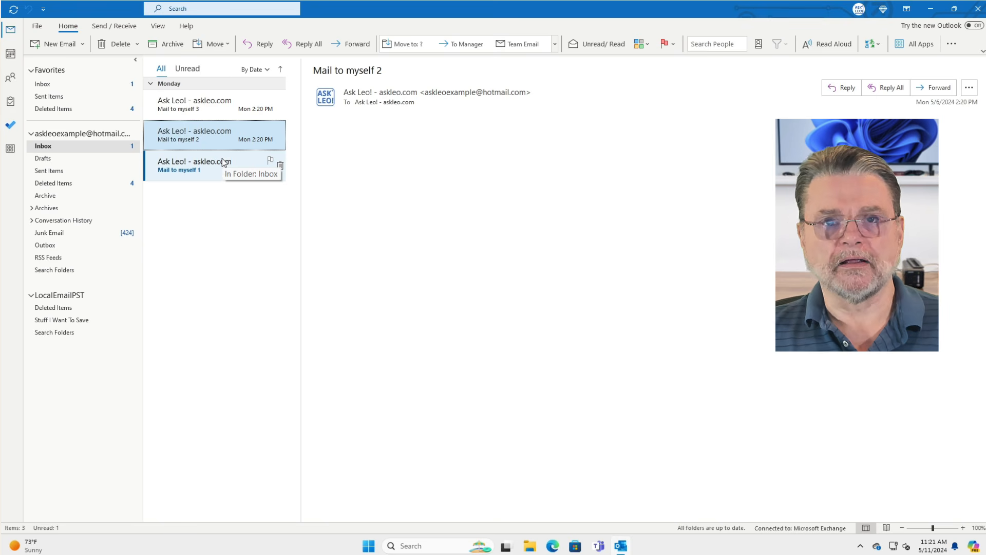
Create a subfolder named "sub-stuff" inside the "Stuff I Want To Save" folder.
right_click(73, 322)
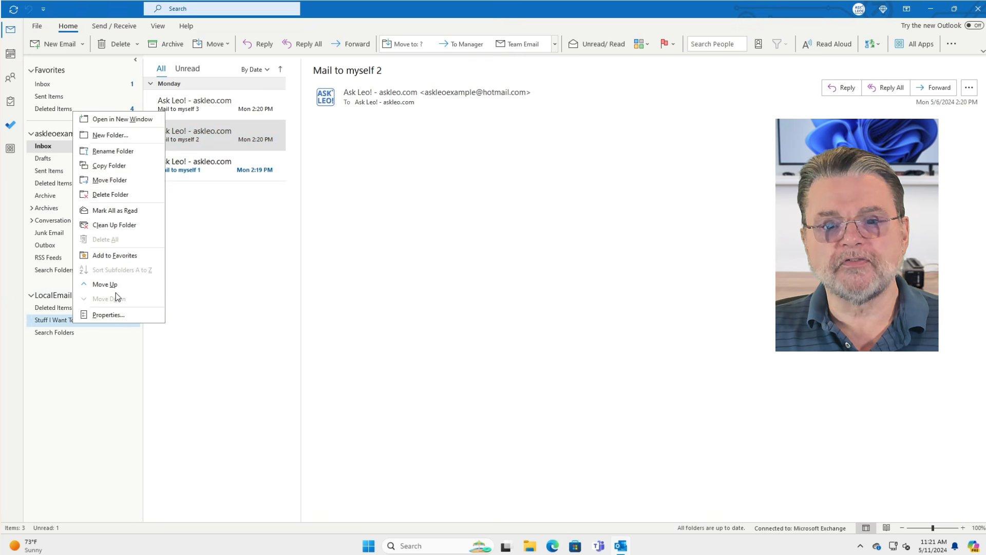
click(110, 136)
text(sub-stuff)
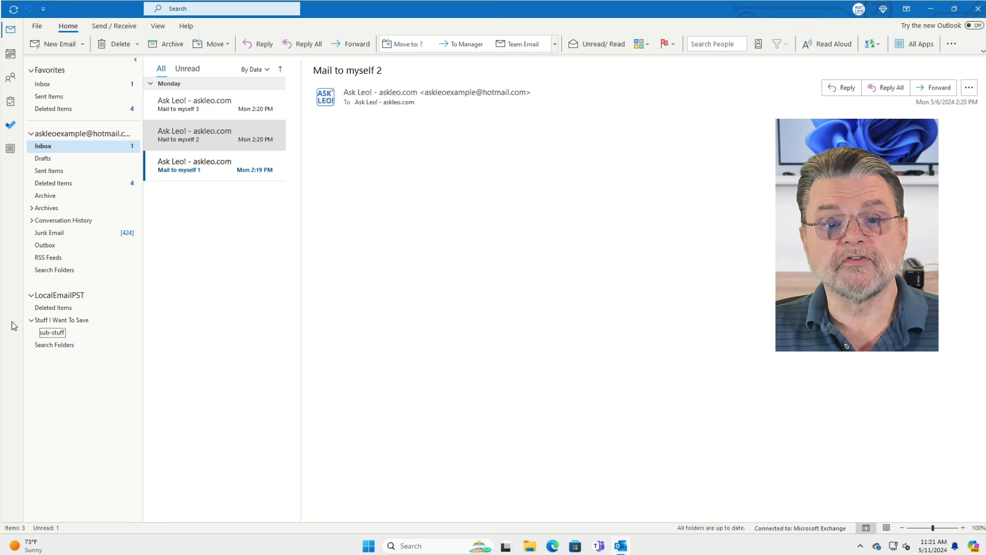
key(Return)
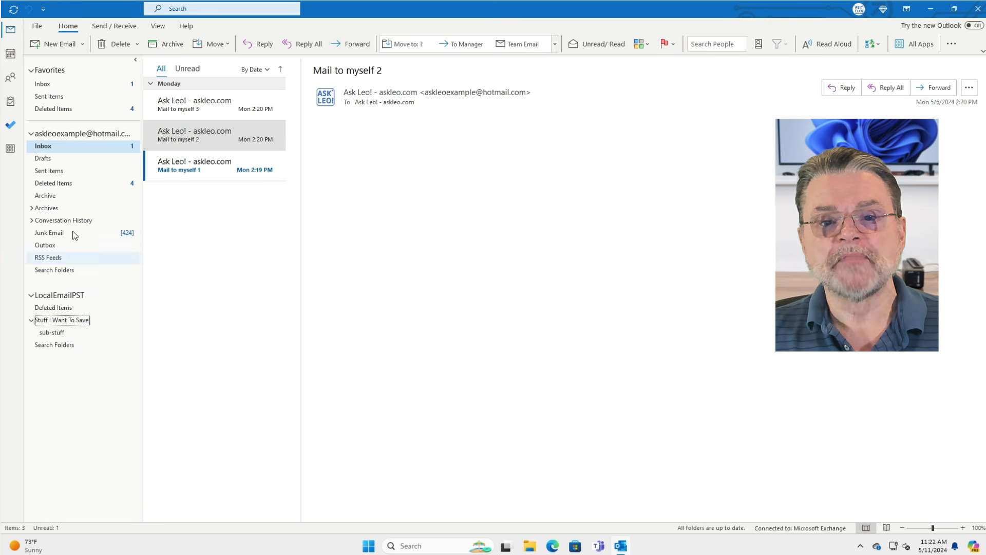
Move the 2021 folder from the online account's Archives into the local "Stuff I Want To Save" folder.
click(32, 207)
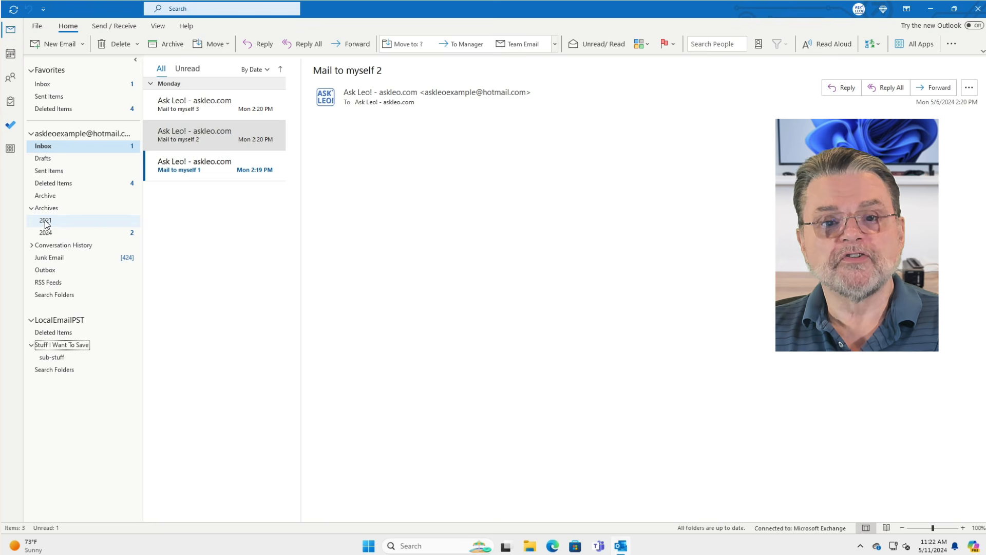
drag(45, 222, 66, 346)
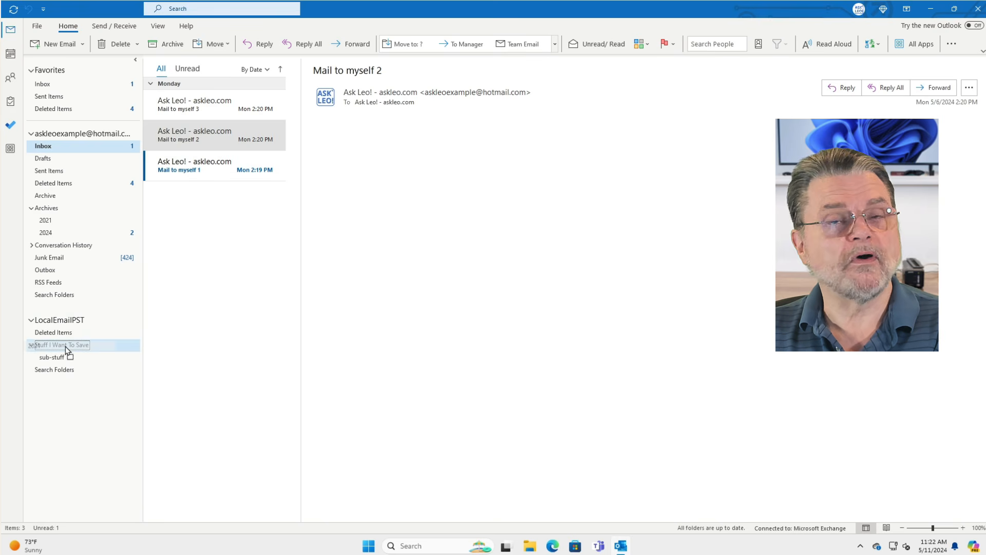
drag(66, 346, 66, 346)
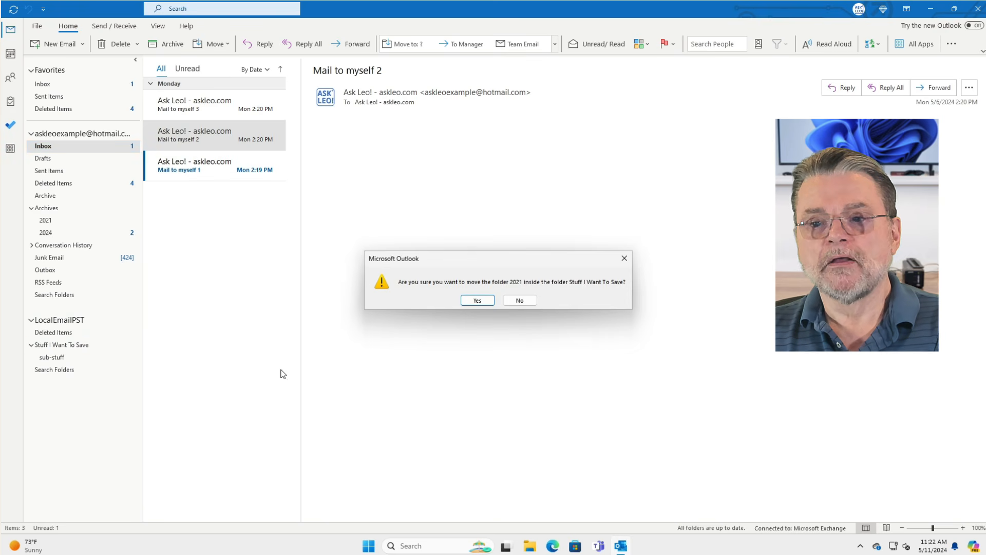
click(477, 300)
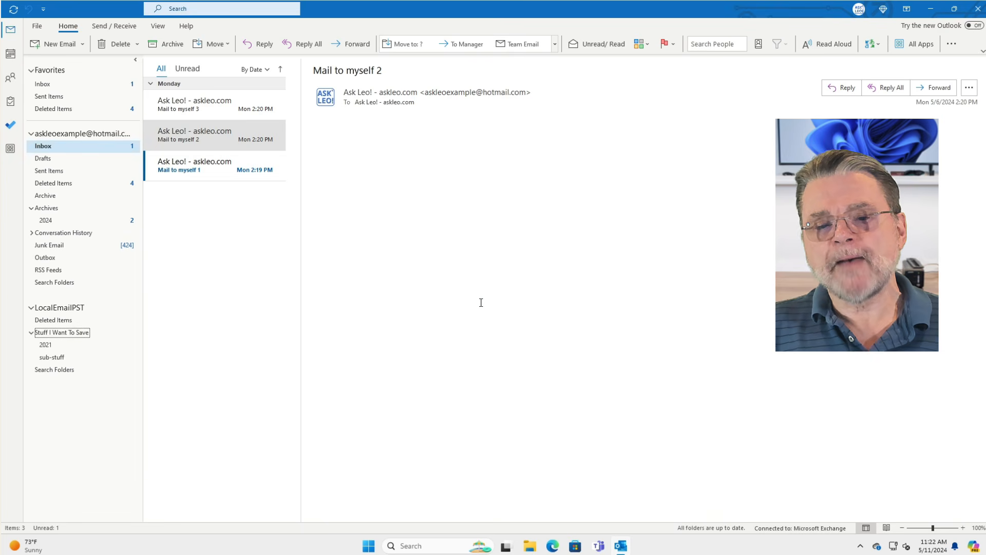